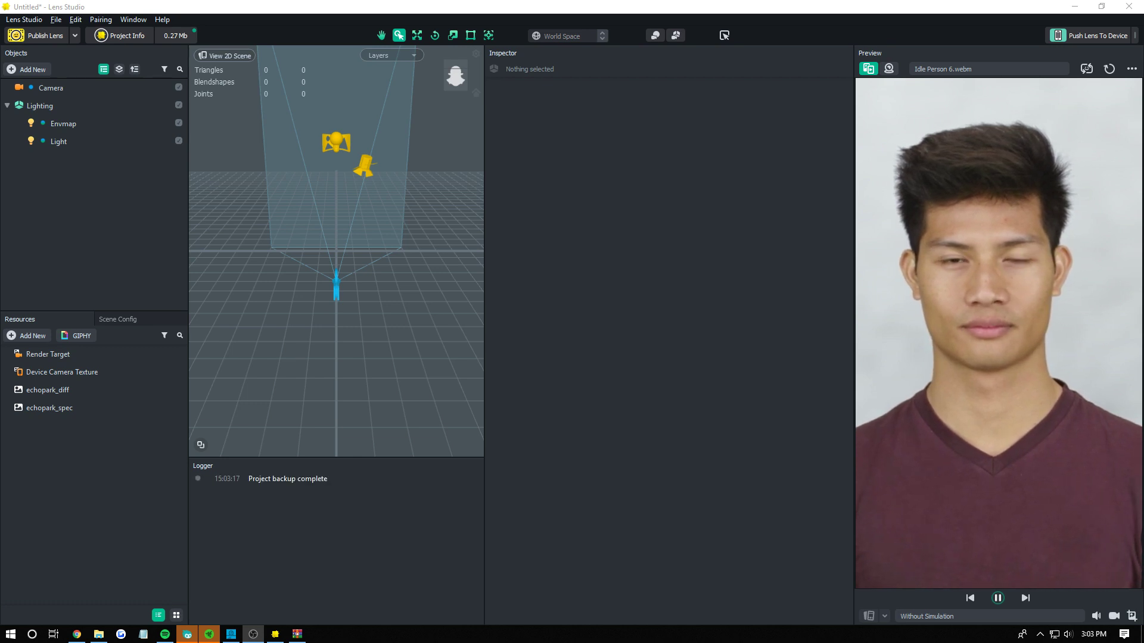
# Import the downloaded Flight - 14098.mp4 clip from Chrome into Lens Studio's Resources panel.
pyautogui.click(77, 633)
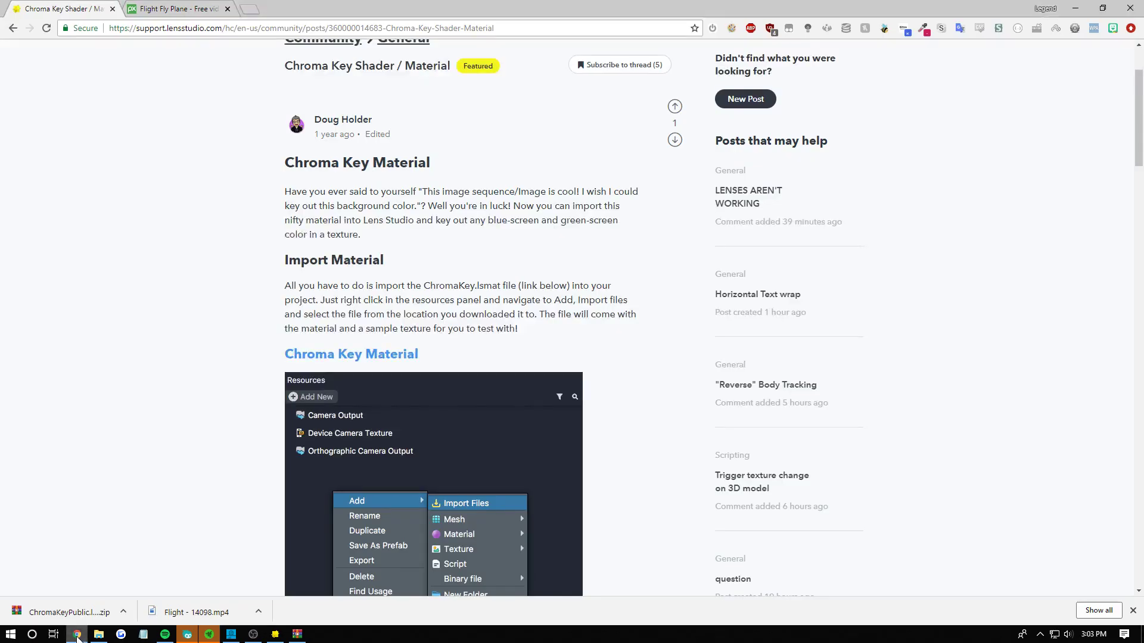
pyautogui.click(179, 7)
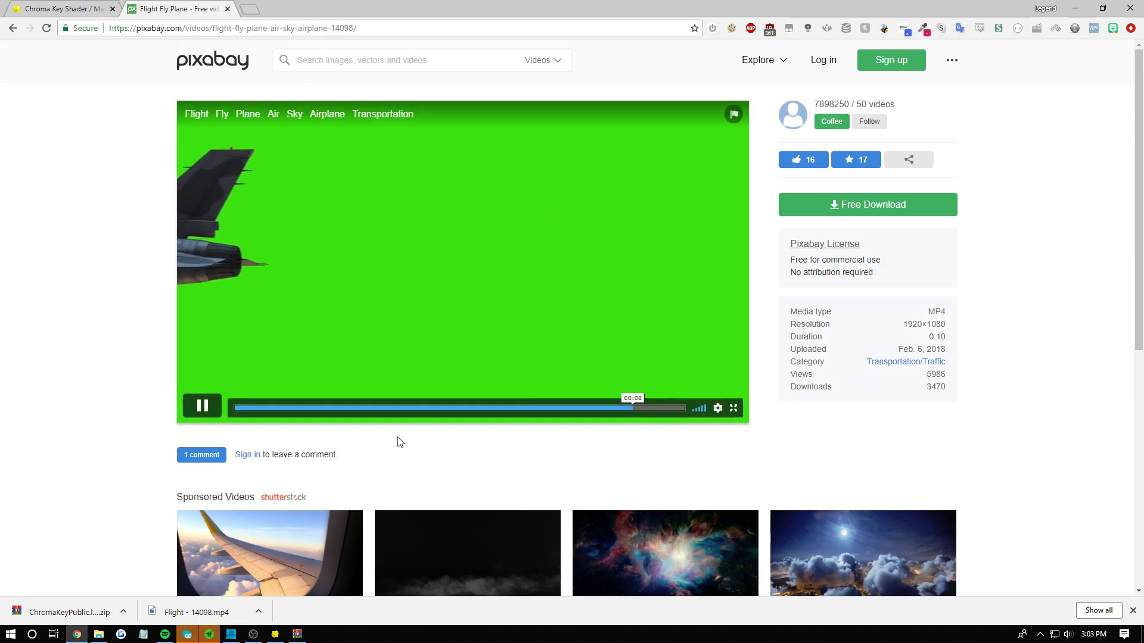
pyautogui.moveTo(196, 613); pyautogui.dragTo(141, 470)
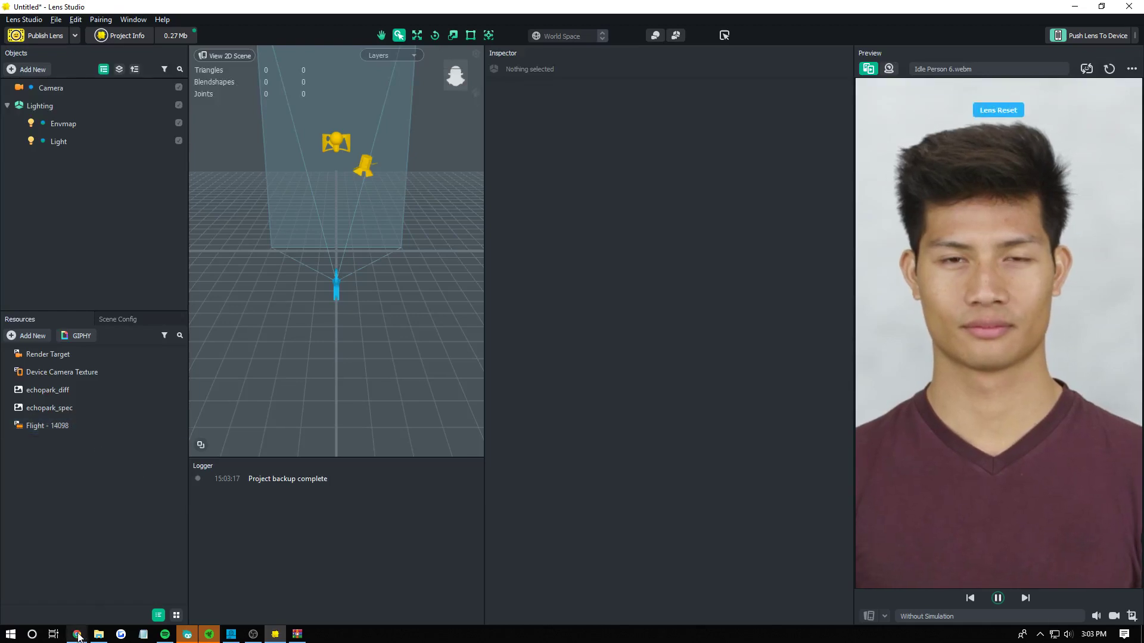
pyautogui.hotkey('alt', 'Tab')
# Open the downloaded ChromaKeyPublic zip and drag ChromaKeyPublic.lsmat into Lens Studio.
pyautogui.hotkey('ctrl', 'shift', 'Tab')
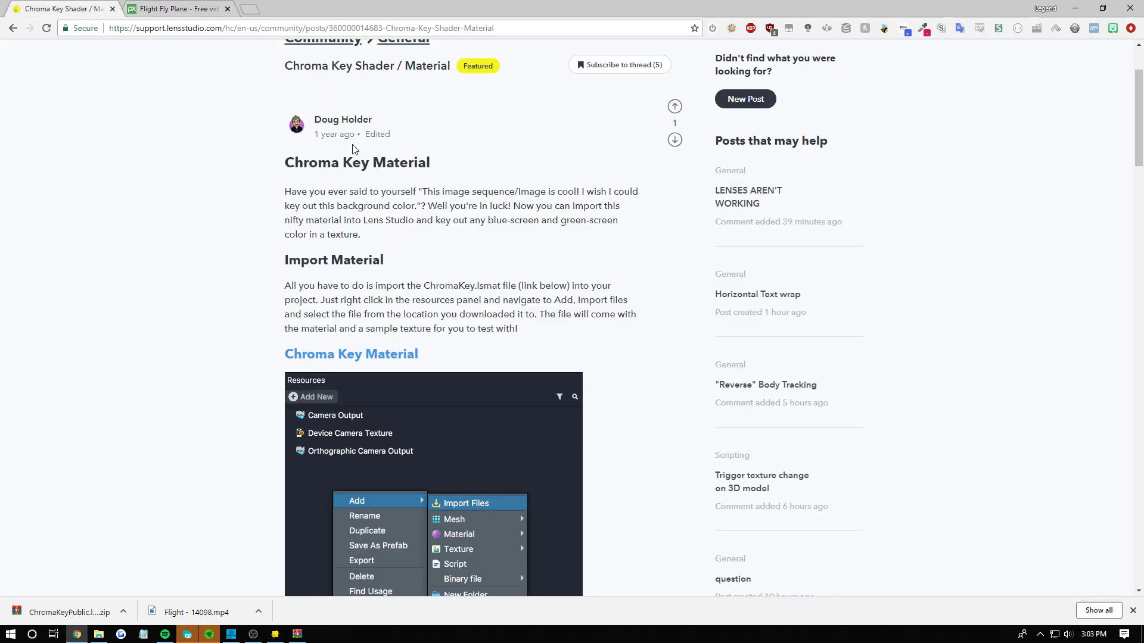
pyautogui.scroll(2, 352, 149)
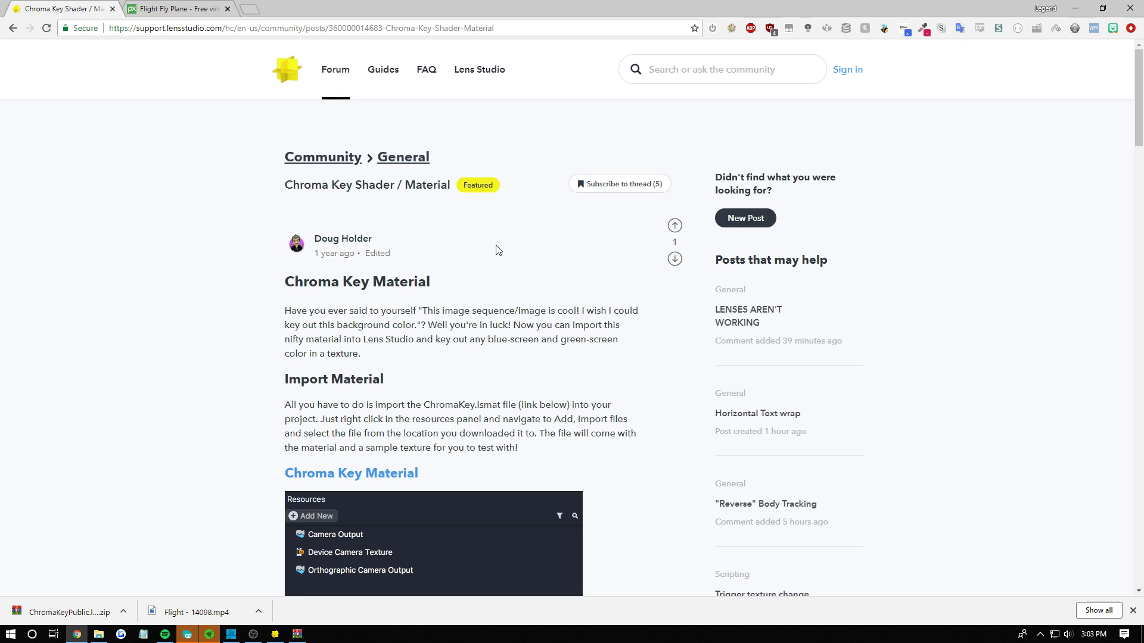
pyautogui.scroll(-4, 495, 277)
pyautogui.scroll(4, 485, 285)
pyautogui.scroll(-1, 435, 210)
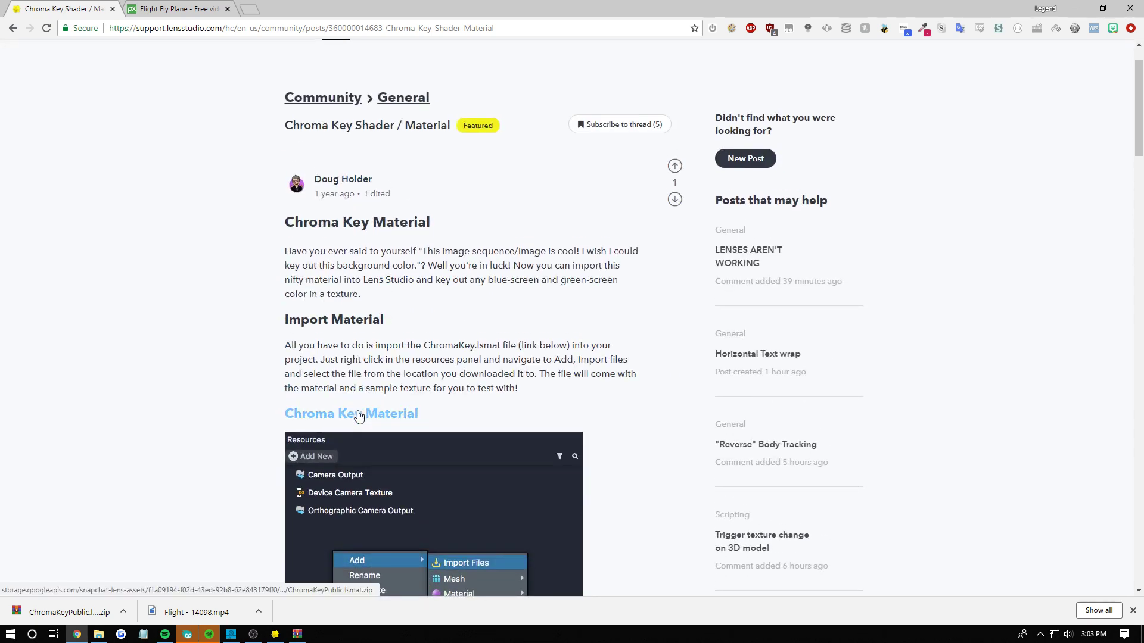
pyautogui.click(65, 612)
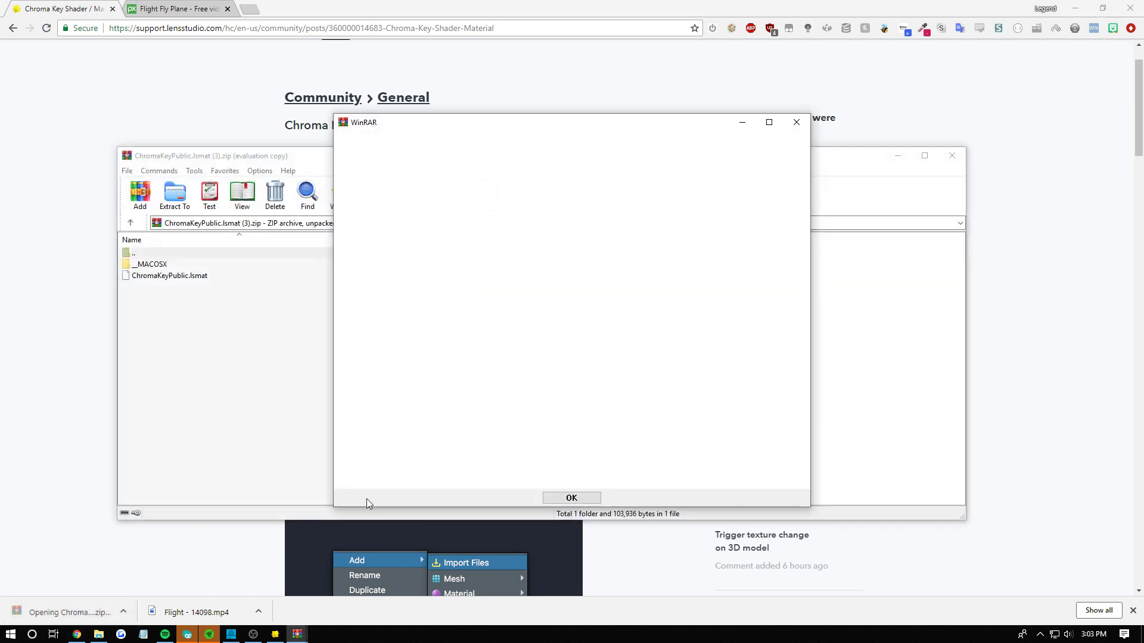
pyautogui.click(797, 122)
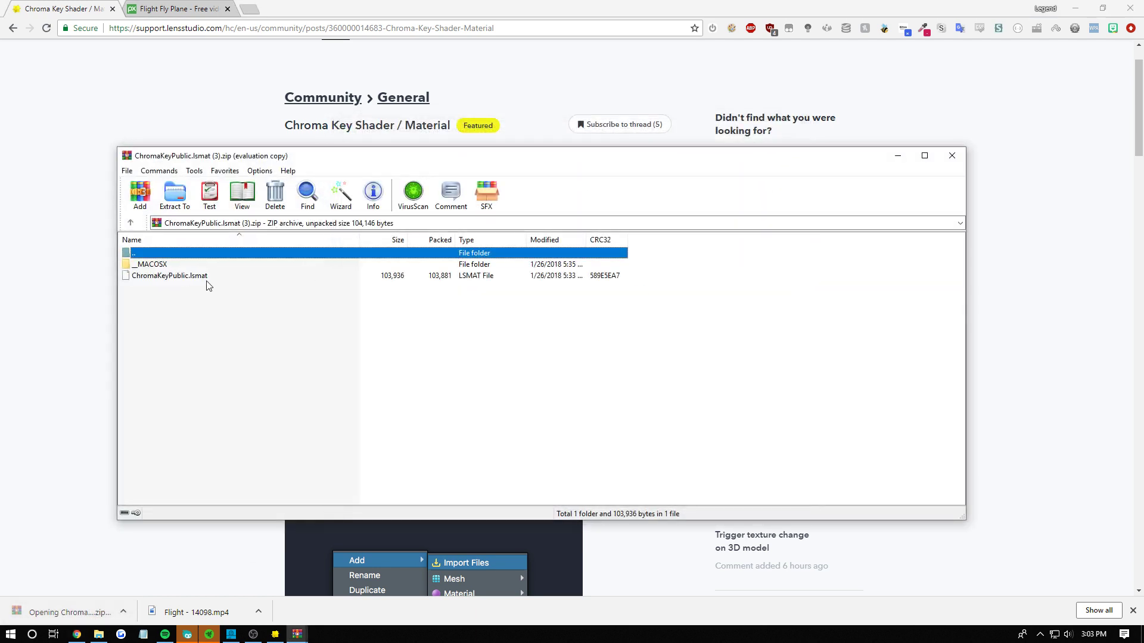
pyautogui.moveTo(208, 277); pyautogui.dragTo(40, 488)
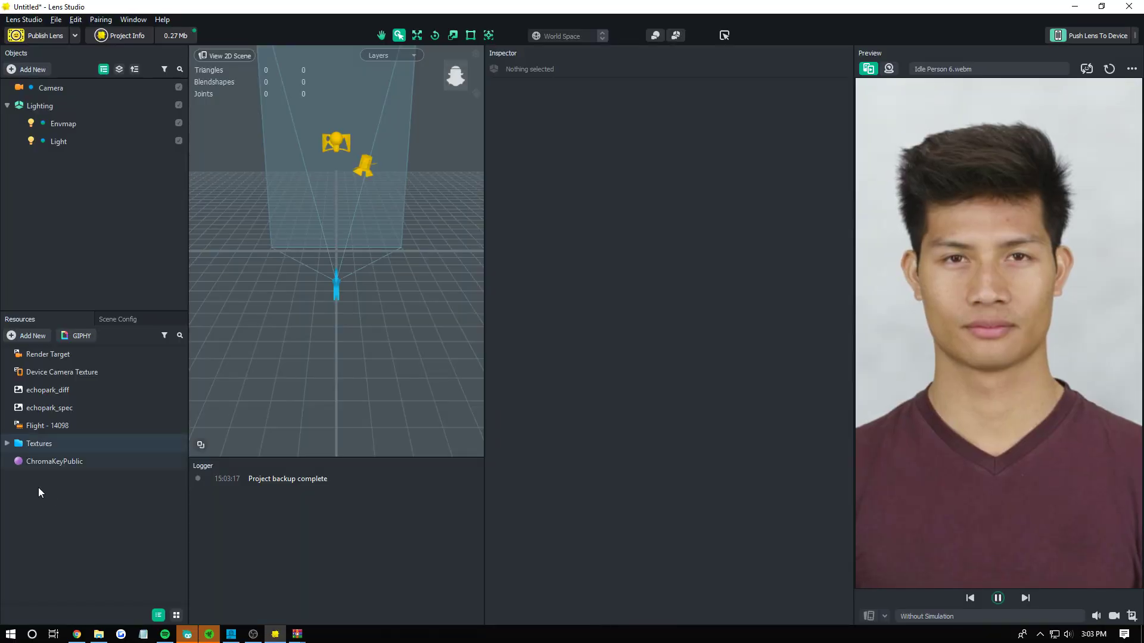
# Delete the bundled Textures folder from the Resources panel.
pyautogui.rightClick(55, 450)
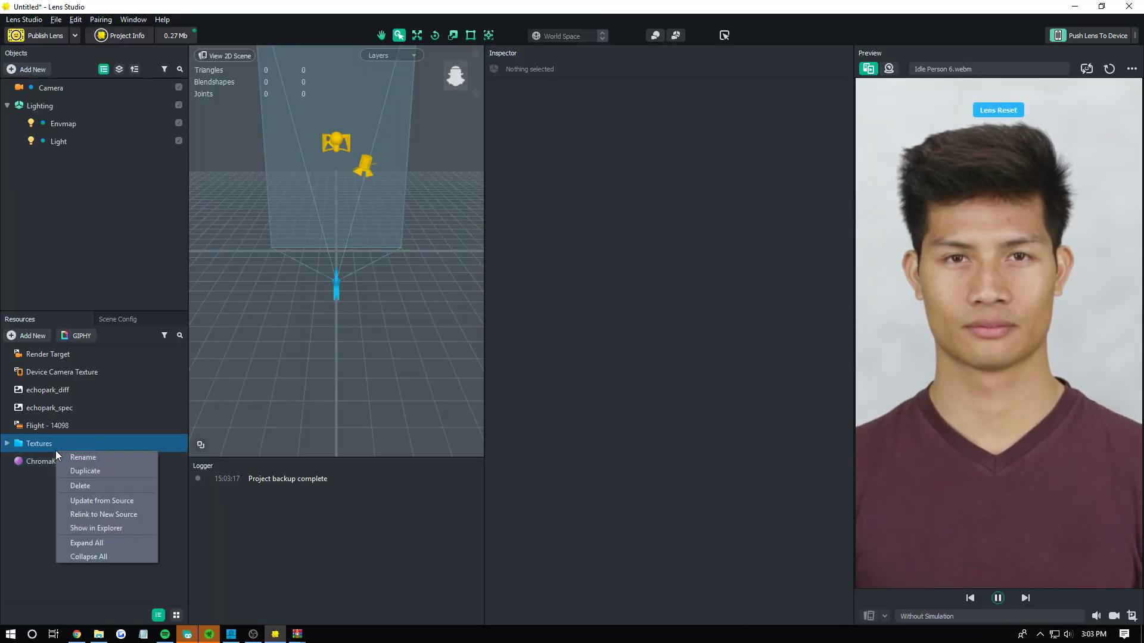
pyautogui.click(103, 483)
pyautogui.click(106, 446)
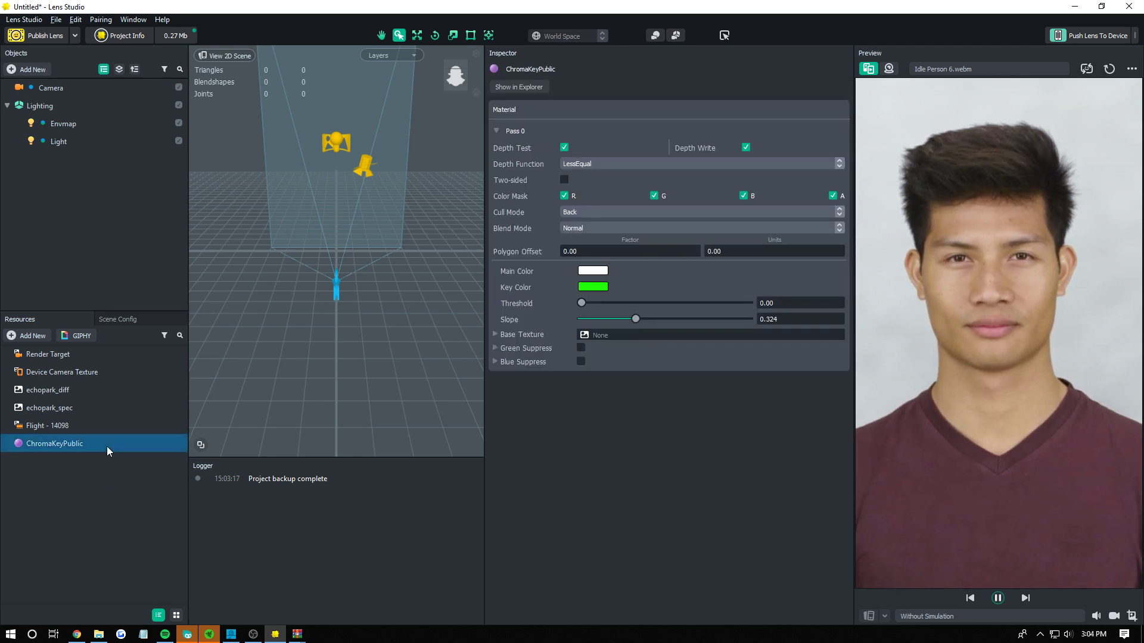
# Add a Screen Image using ChromaKeyPublic as its material and Flight - 14098 as its texture.
pyautogui.click(27, 70)
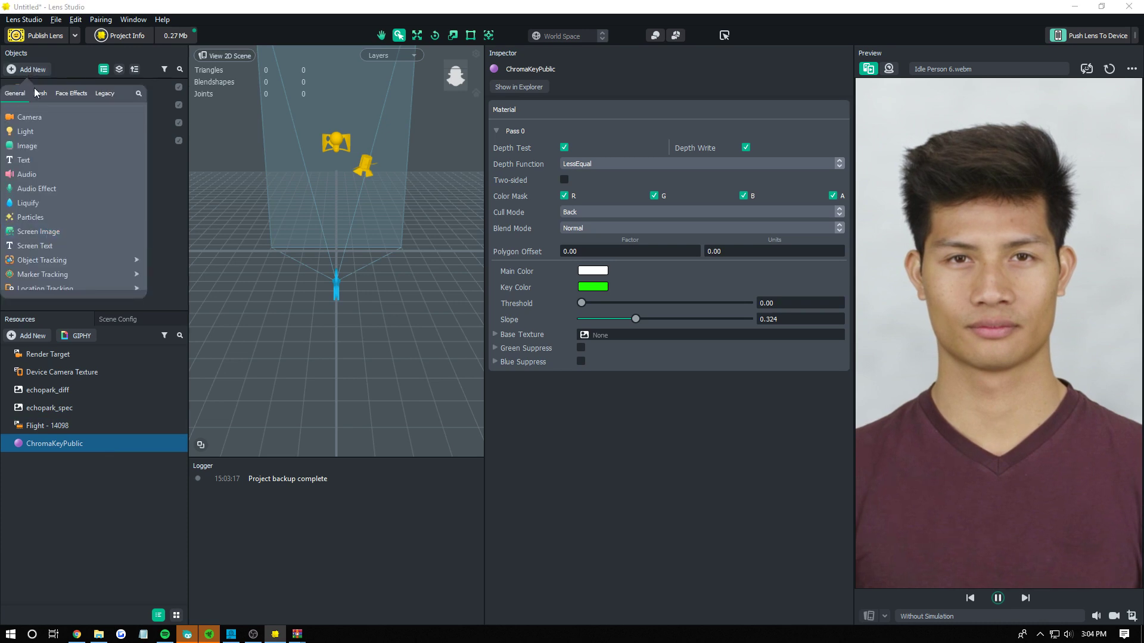
pyautogui.click(55, 232)
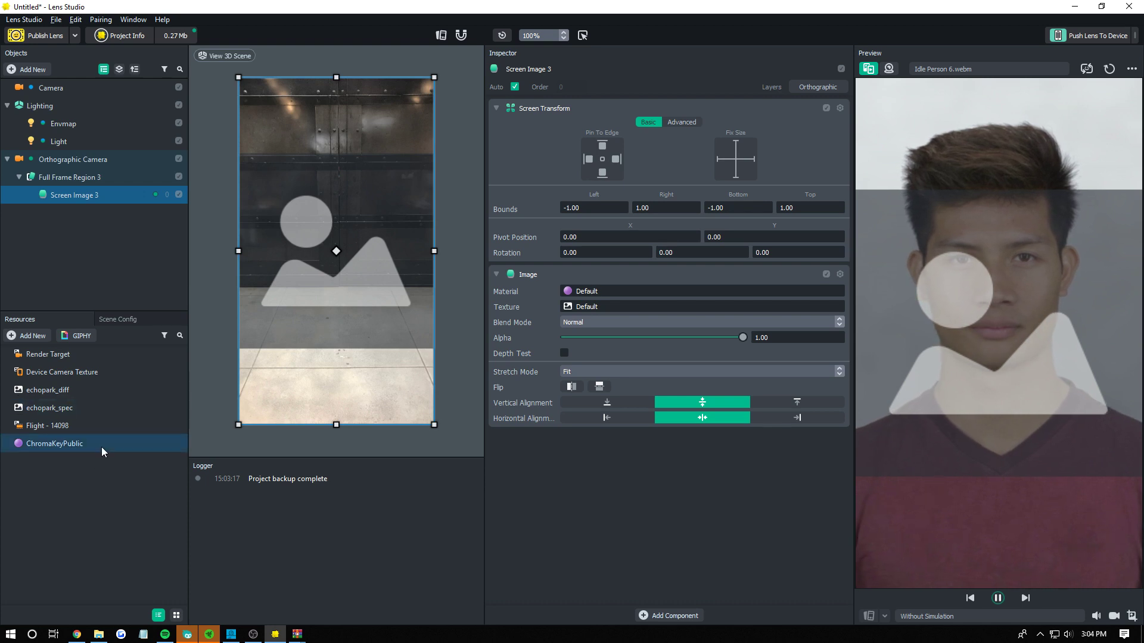
pyautogui.moveTo(101, 447); pyautogui.dragTo(586, 289)
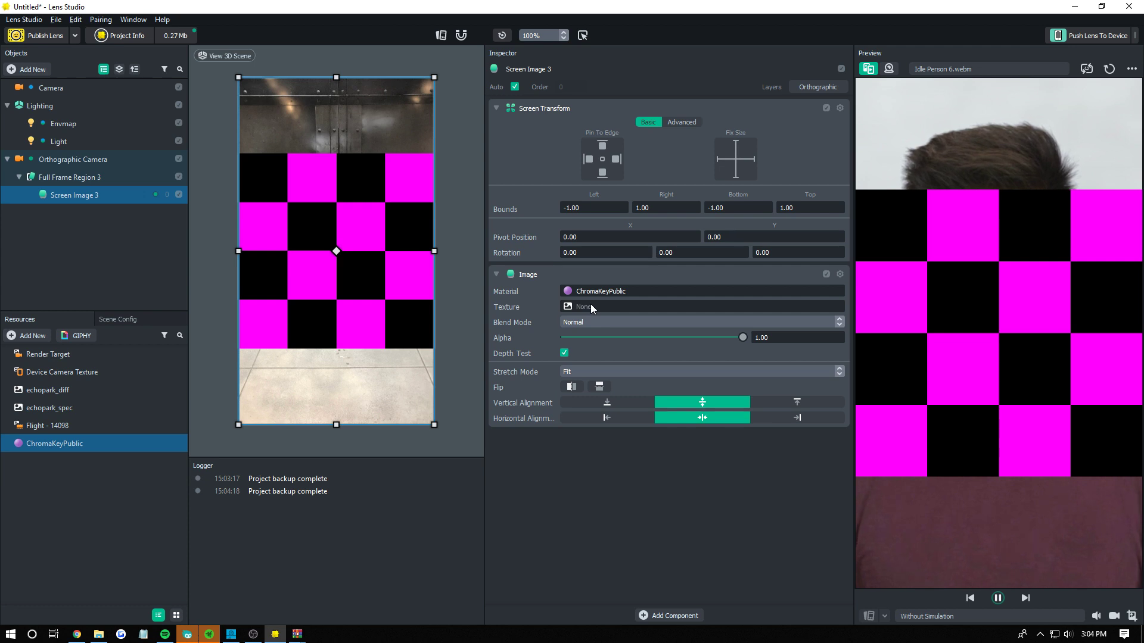
pyautogui.moveTo(156, 422); pyautogui.dragTo(649, 304)
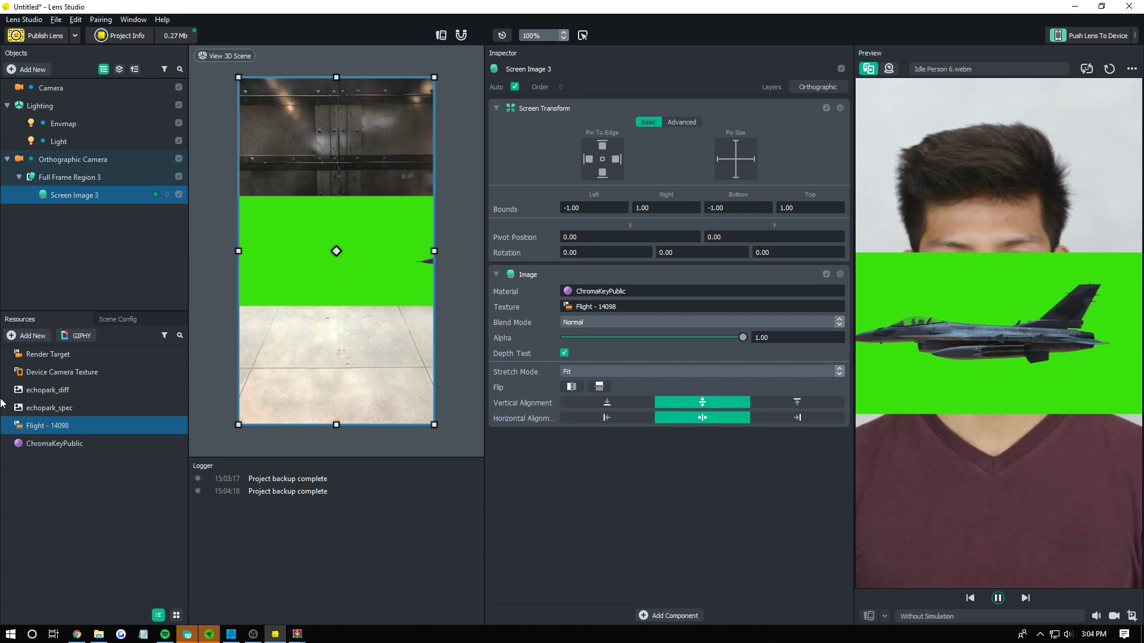
# Select ChromaKeyPublic in Resources to show its key colour, threshold, slope and base texture settings.
pyautogui.click(66, 445)
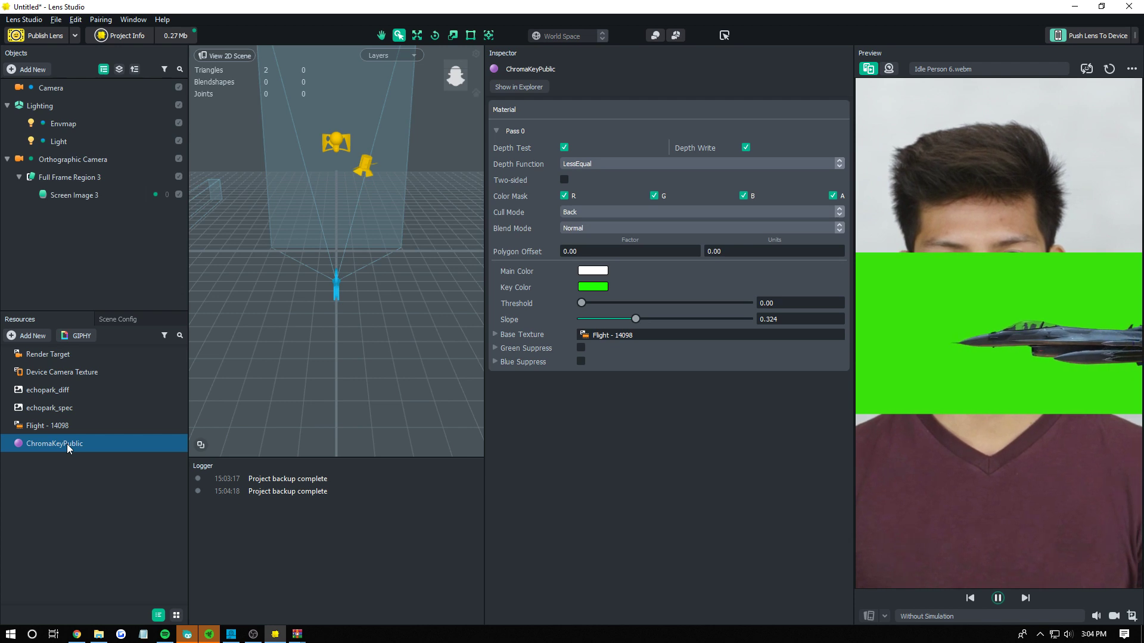
pyautogui.rightClick(66, 444)
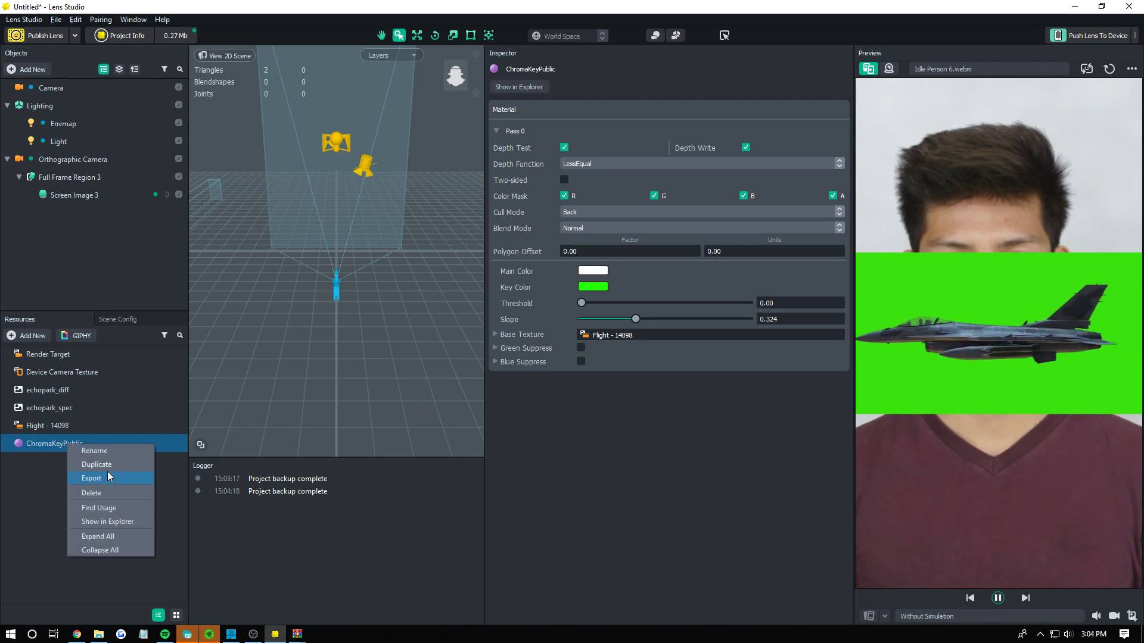
pyautogui.click(28, 474)
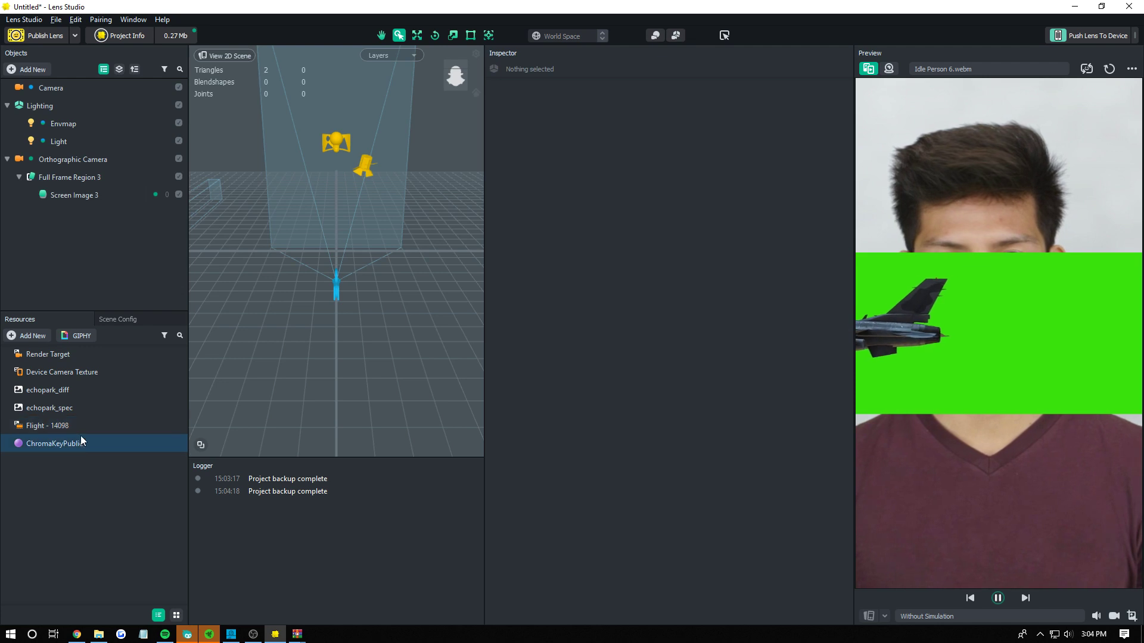
pyautogui.click(82, 441)
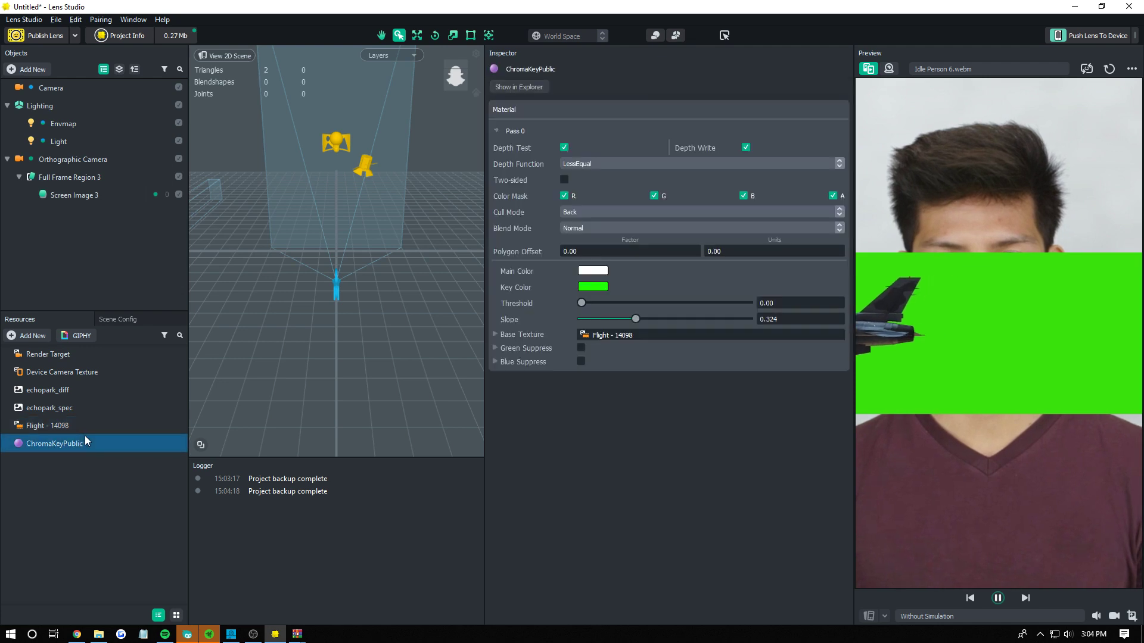
# Set the key colour to #39e30d by sampling the jet clip's green background in the Preview.
pyautogui.click(596, 288)
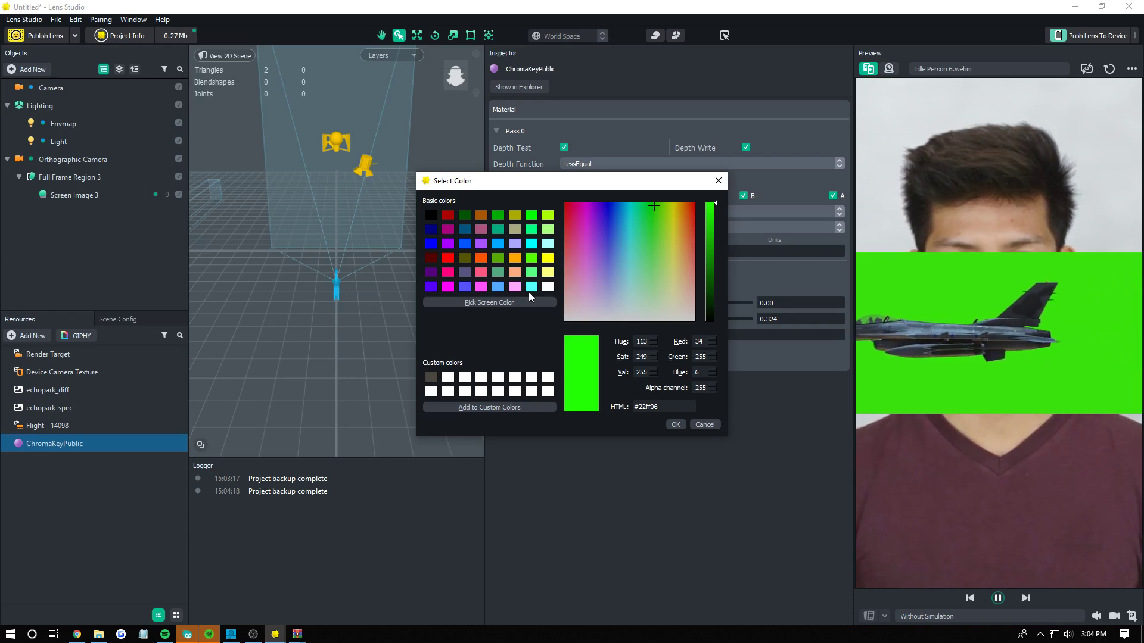
pyautogui.click(513, 302)
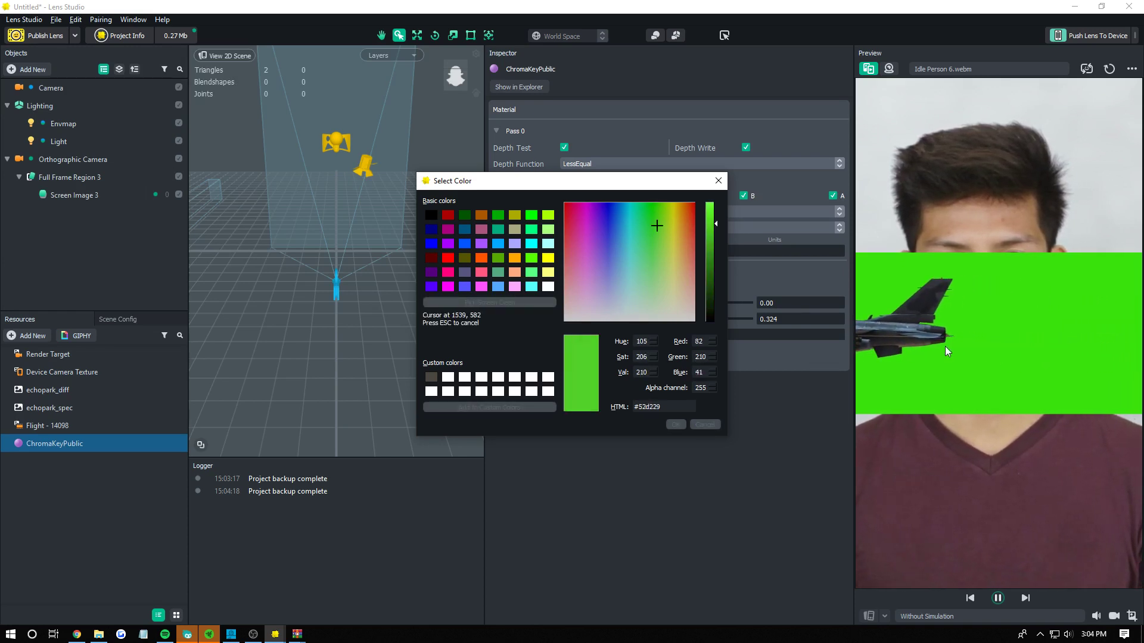
pyautogui.click(1015, 308)
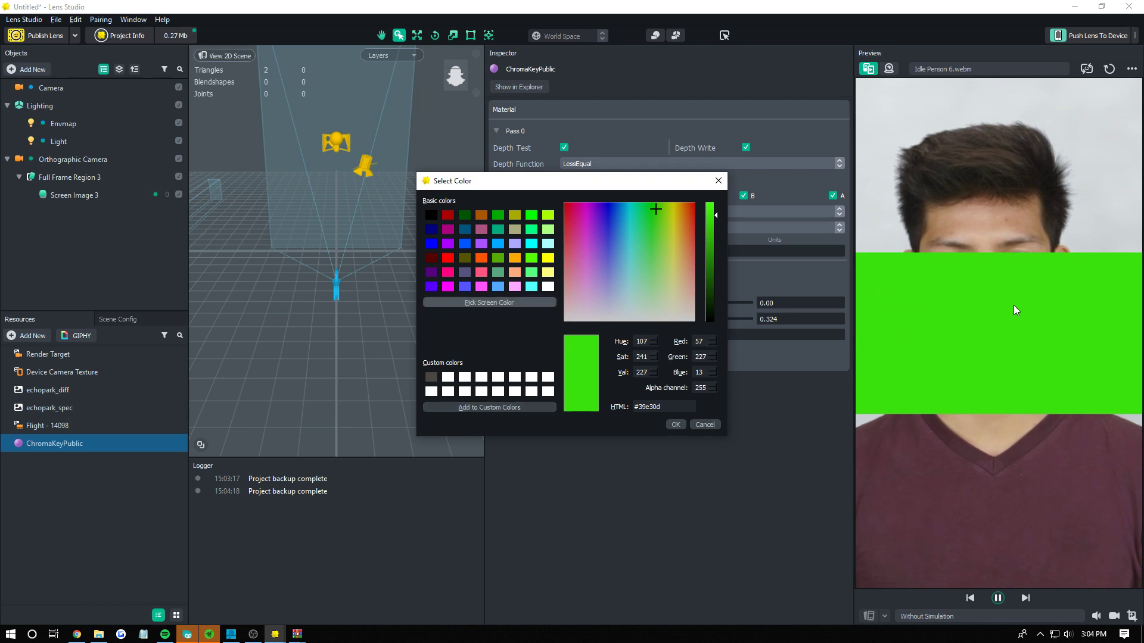
pyautogui.click(675, 425)
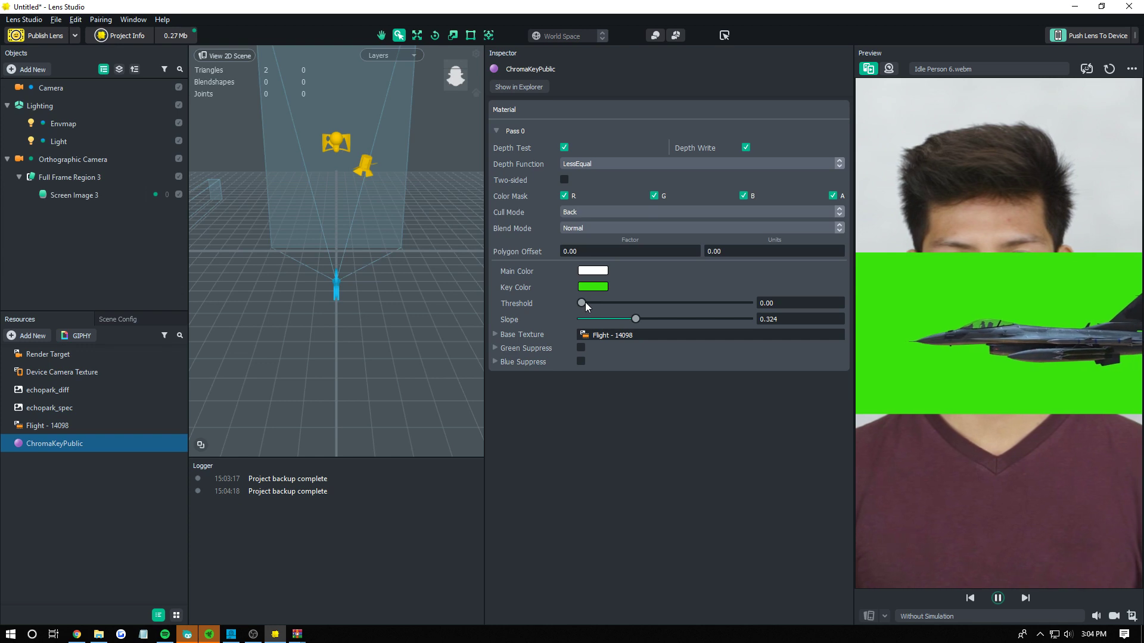
# Set the key Threshold to 0.757 and Slope to 0.843 to remove the green background.
pyautogui.moveTo(585, 302); pyautogui.dragTo(722, 319)
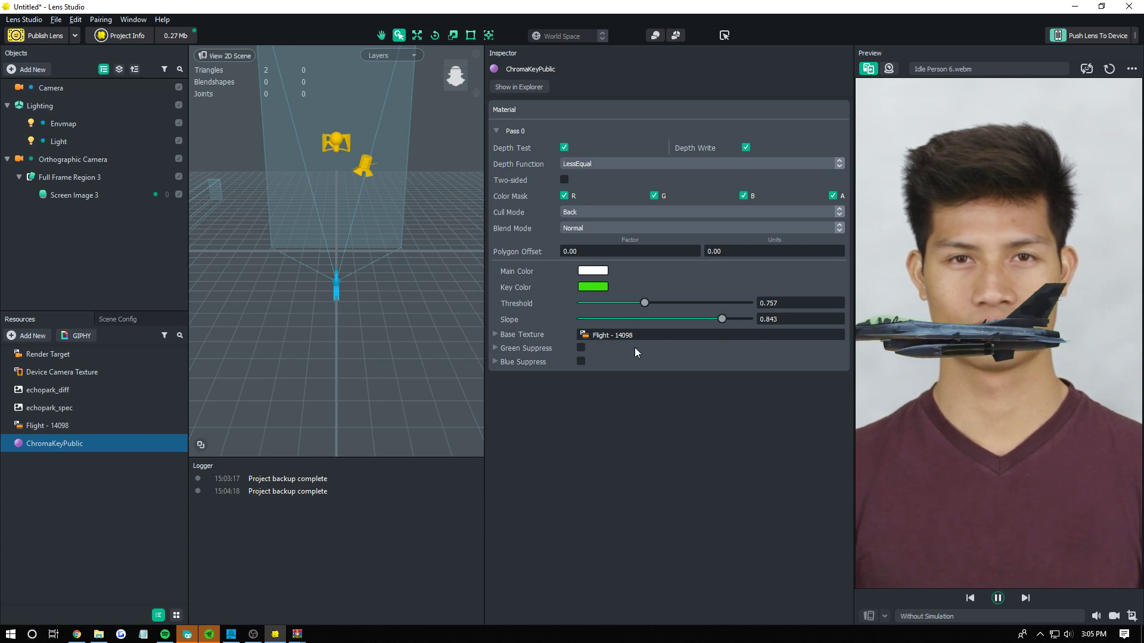
# Enable Green Suppress and set Spill Suppress to 2.111 on ChromaKeyPublic.
pyautogui.click(580, 348)
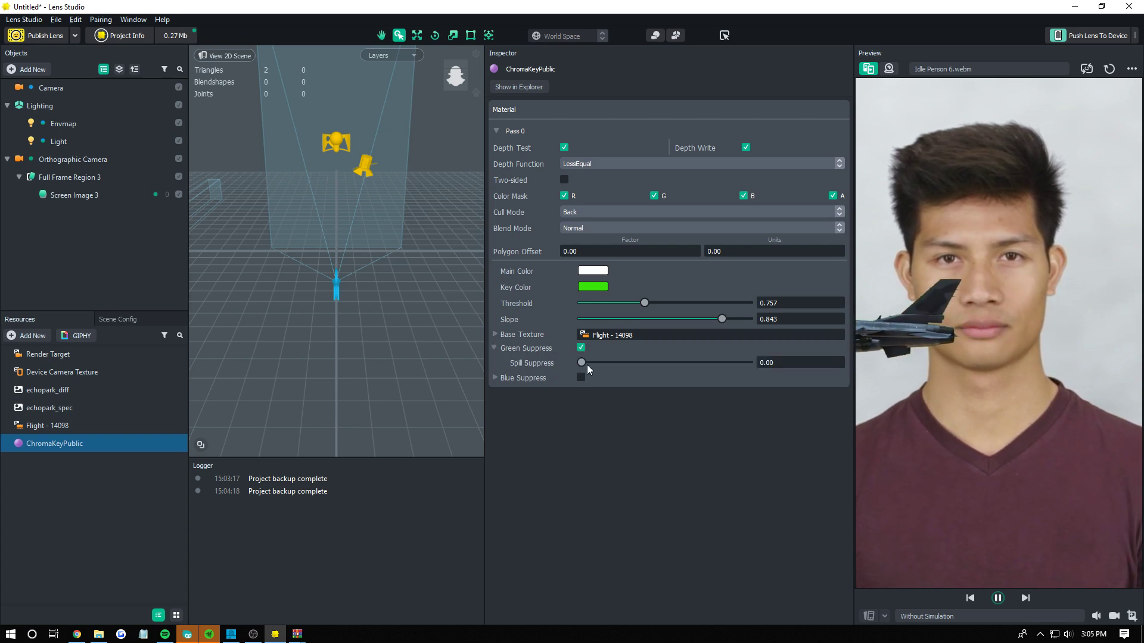
pyautogui.moveTo(587, 364); pyautogui.dragTo(607, 365)
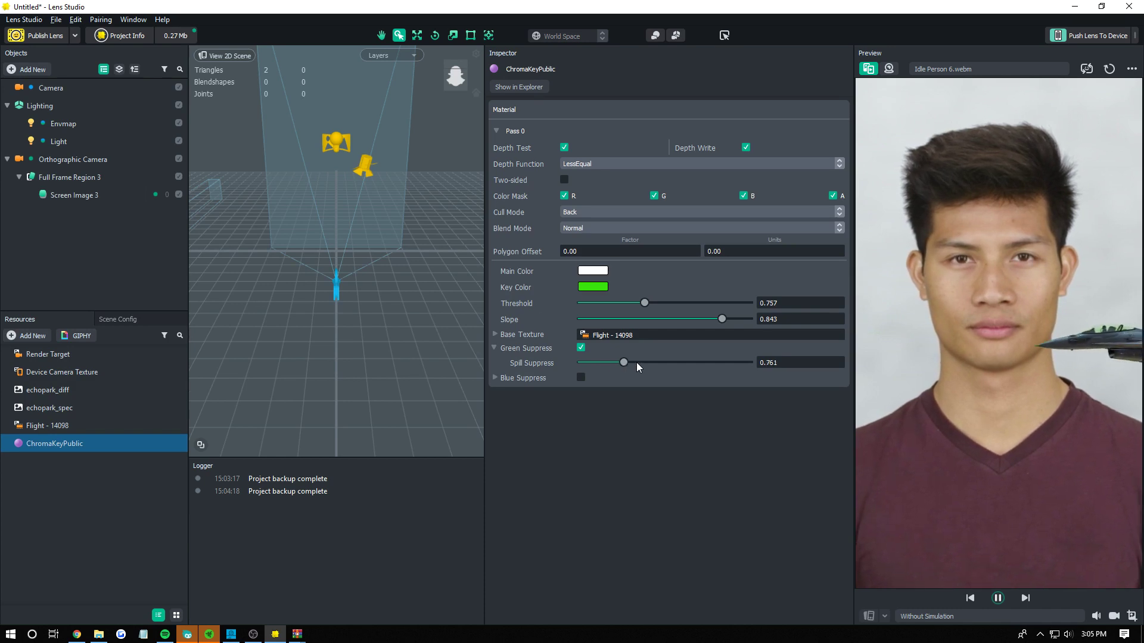
pyautogui.moveTo(636, 362); pyautogui.dragTo(717, 356)
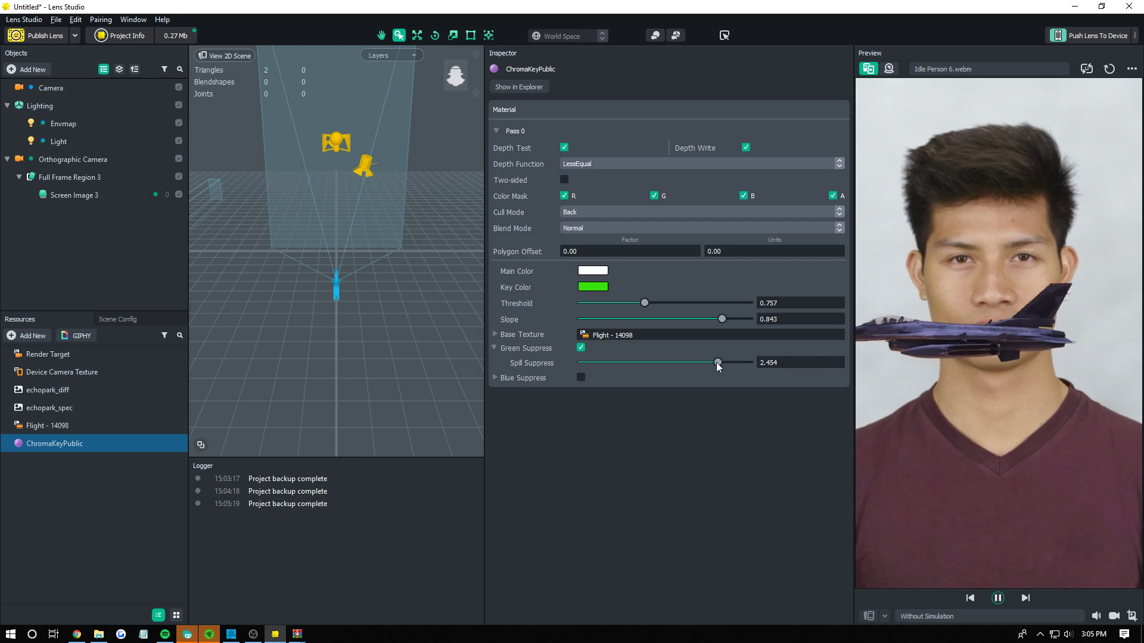
pyautogui.moveTo(717, 364); pyautogui.dragTo(698, 361)
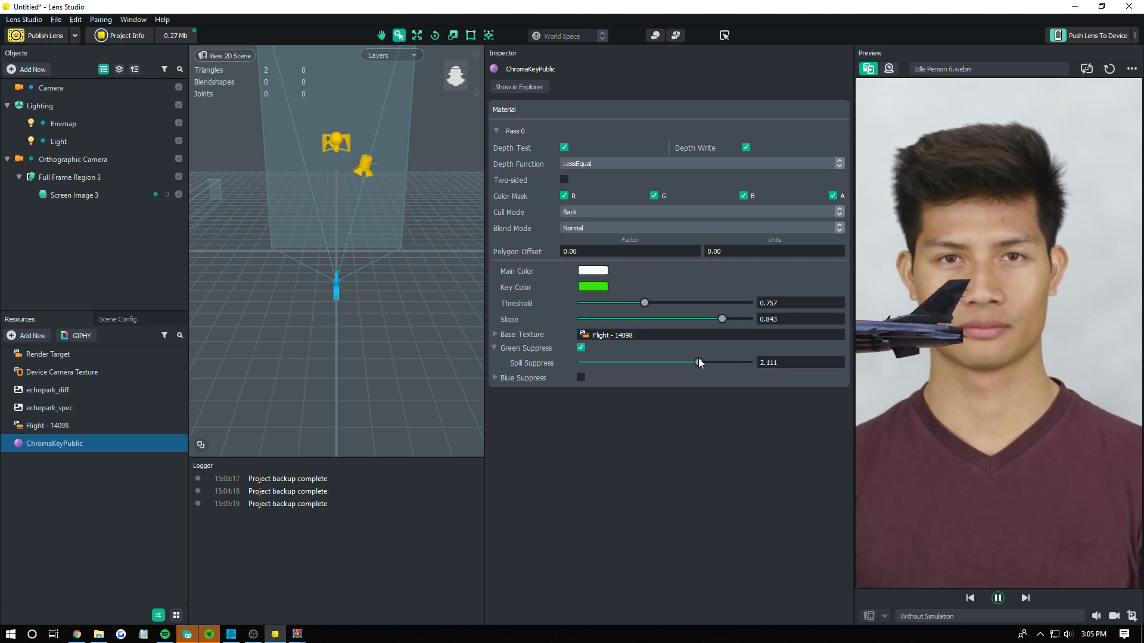